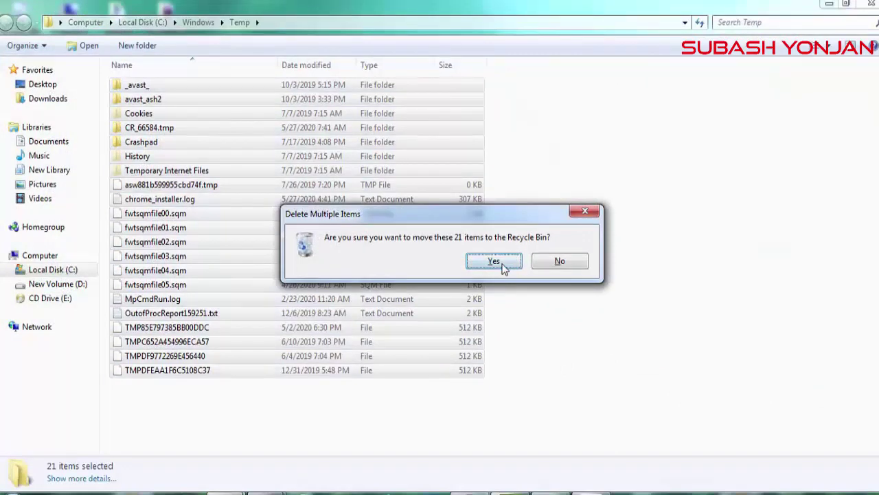
- Try to move all items in the Windows Temp folder to the Recycle Bin, skipping every folder that needs administrator permission
left_click(499, 265)
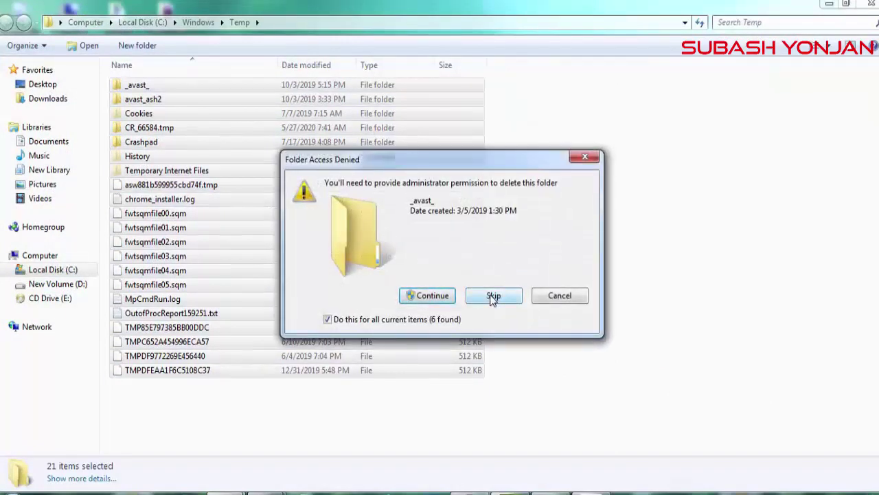
left_click(493, 296)
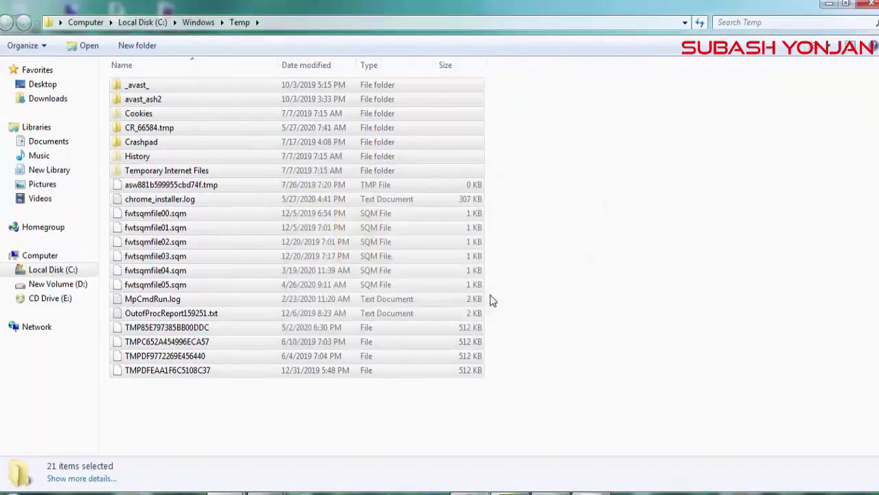
left_click(262, 401)
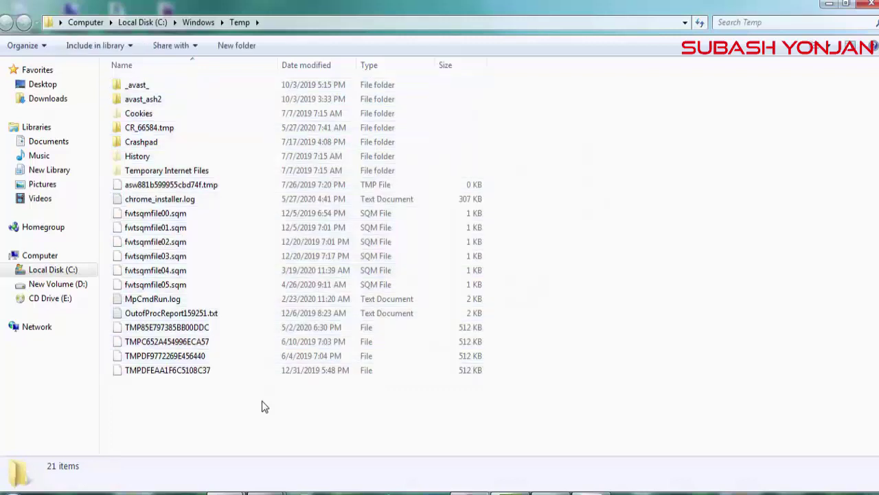
- Retry deleting all the Temp folder's contents, again skipping the items that need administrator permission
key("ctrl+a")
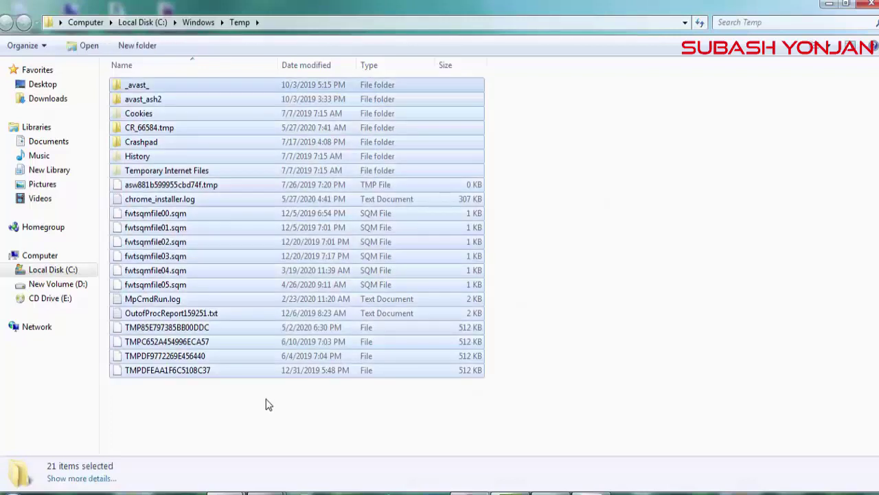
key("Delete")
left_click(483, 263)
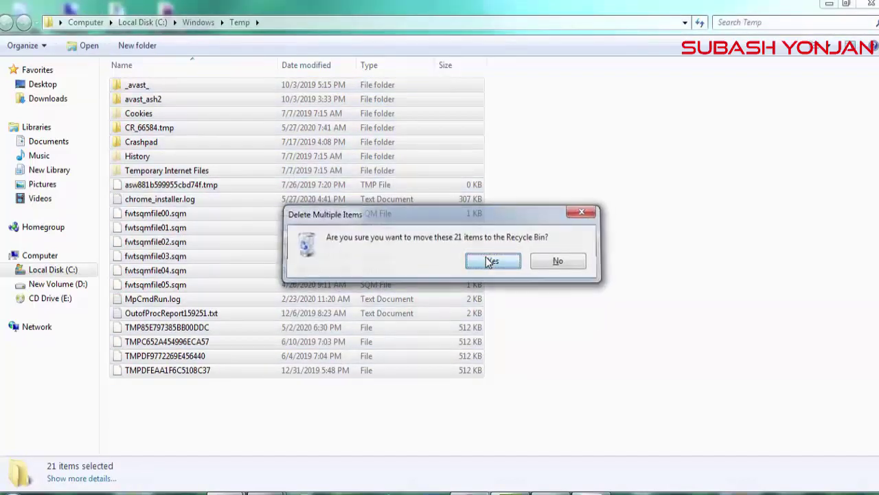
left_click(362, 320)
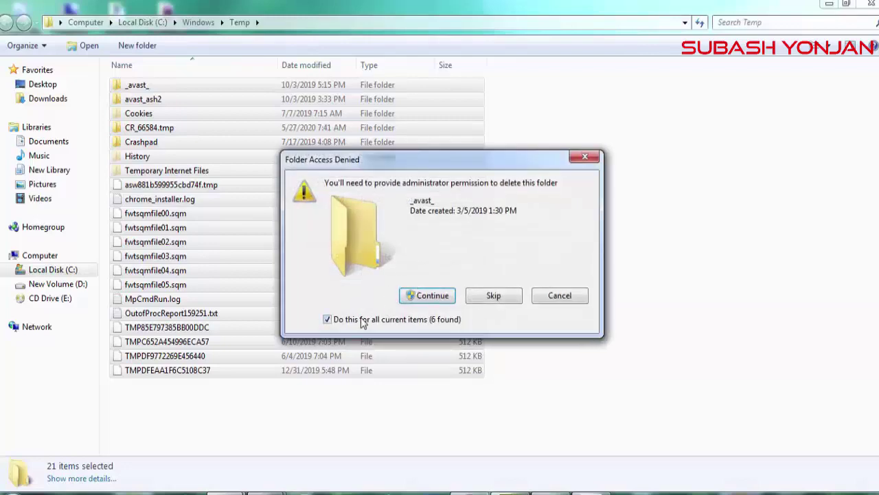
left_click(515, 302)
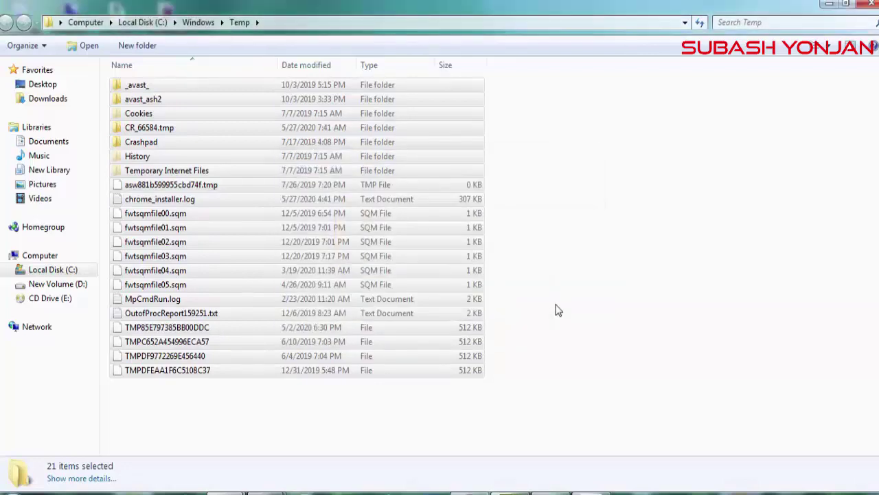
- Close the Temp folder window and refresh the desktop
left_click(874, 4)
right_click(268, 278)
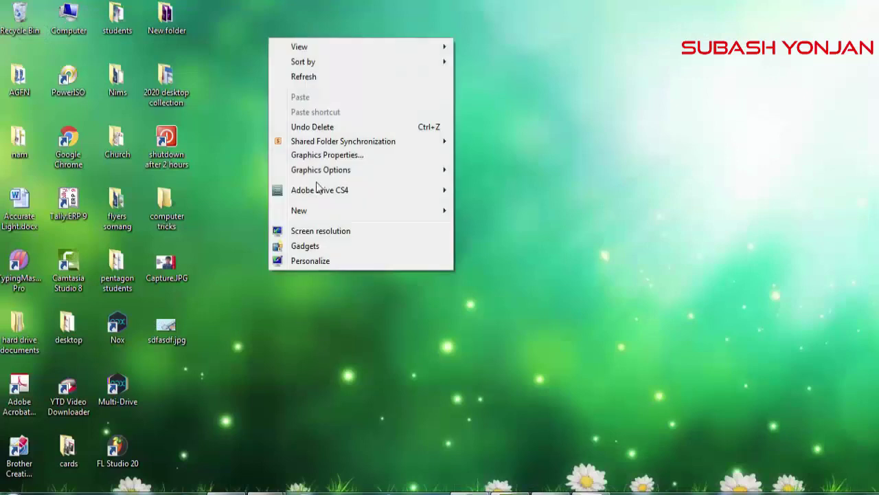
left_click(323, 80)
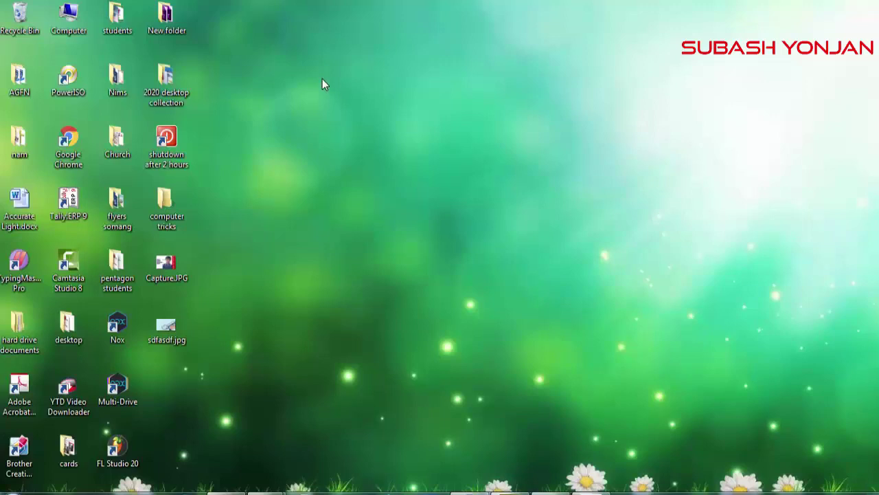
- Open the Windows Prefetch folder by running "prefetch" and grant permanent access to it
key("super+r")
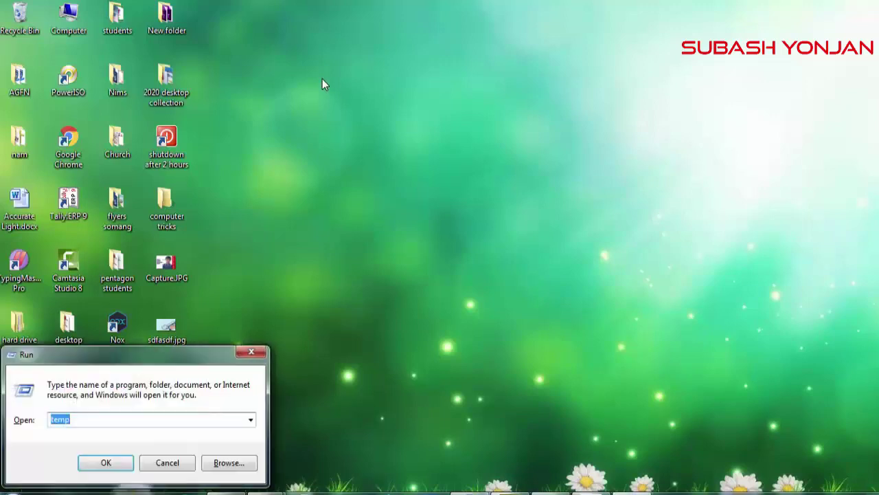
type("prefetch")
key("Return")
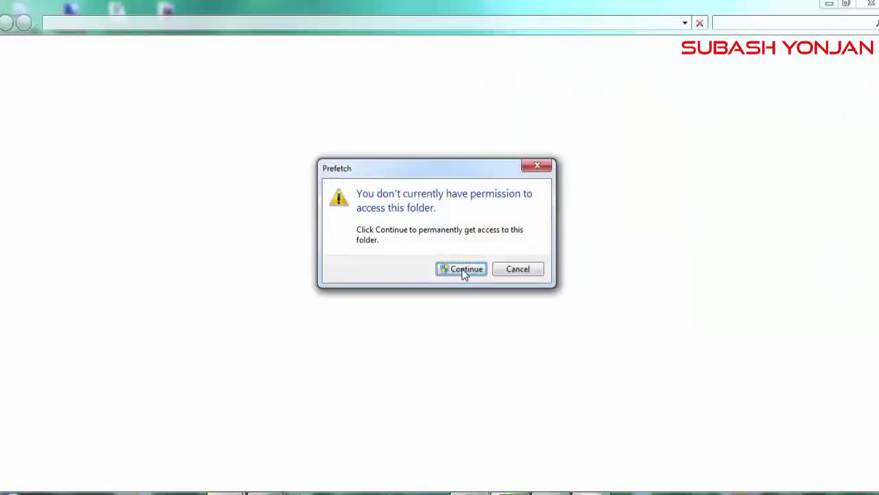
left_click(463, 273)
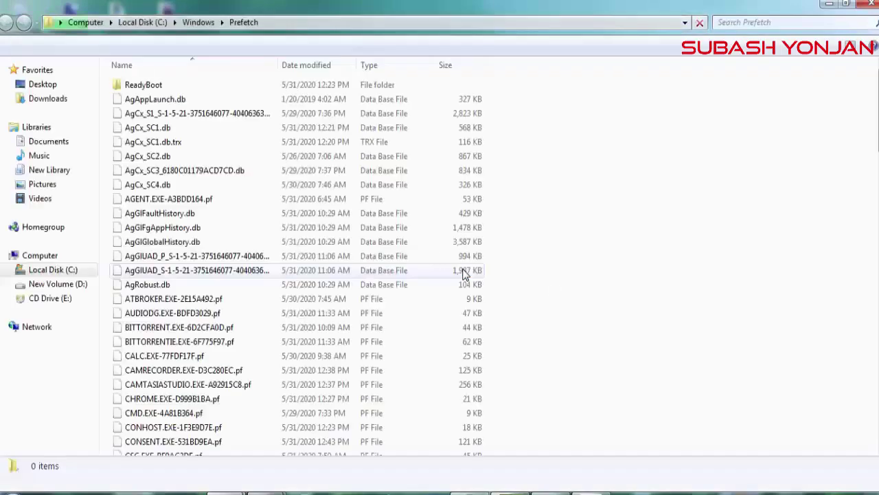
- Delete all the contents of the Prefetch folder and close its window
key("ctrl+a")
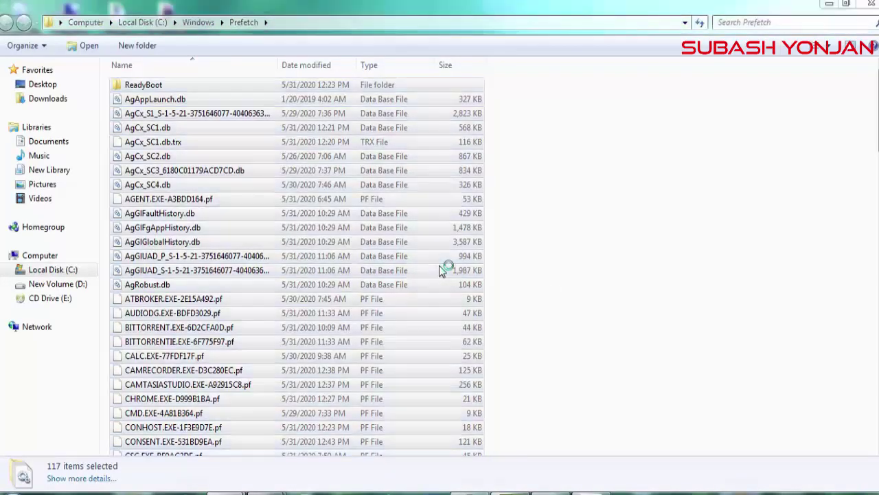
key("Delete")
left_click(506, 316)
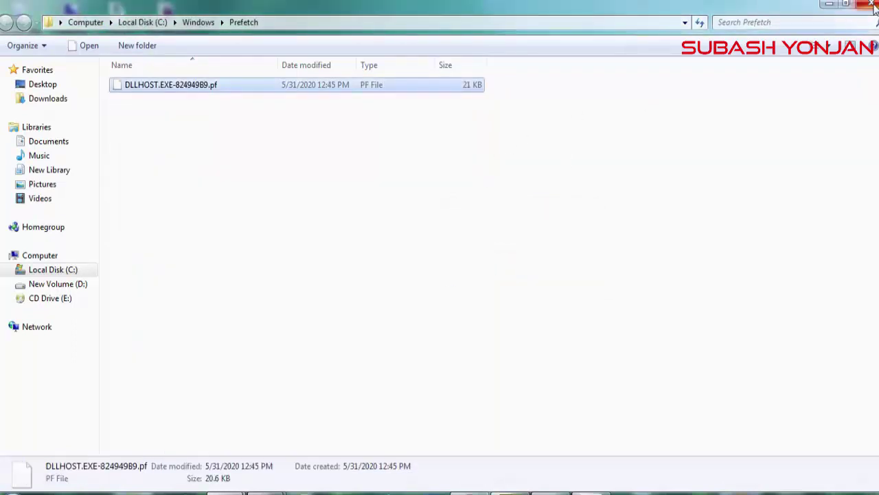
left_click(871, 4)
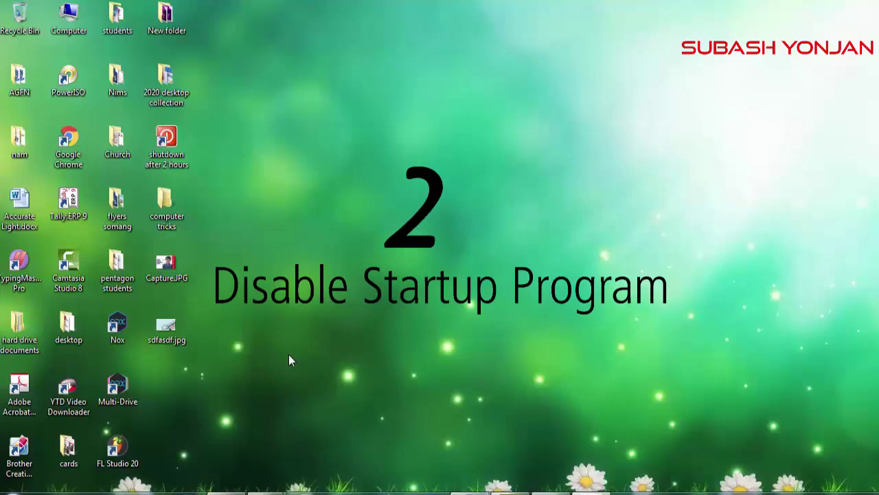
- Run "msconfig" to open System Configuration and show its list of startup programs
key("super")
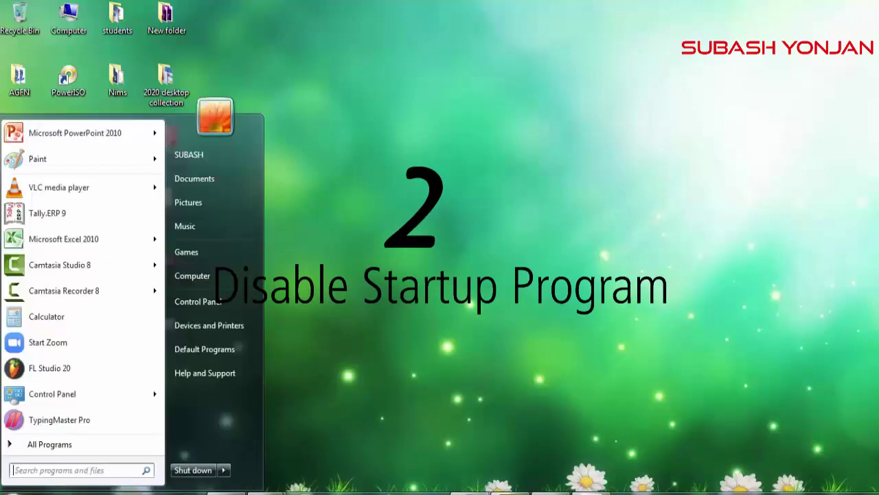
key("Escape")
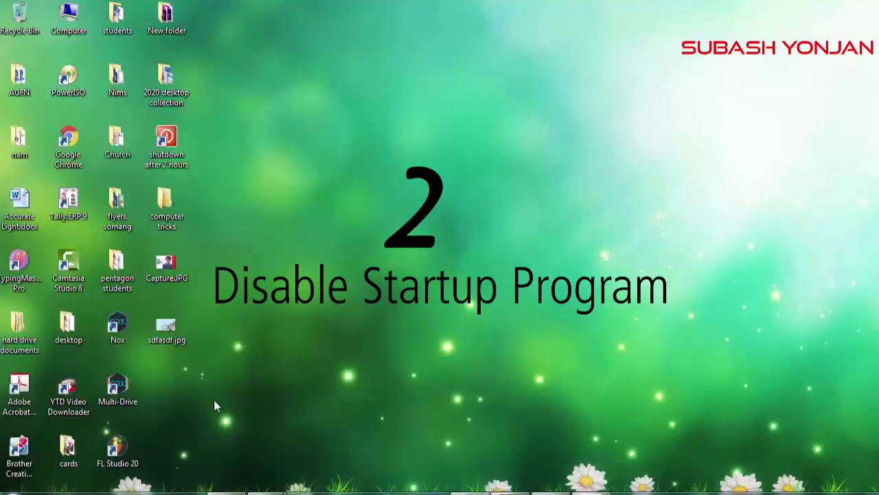
key("super+r")
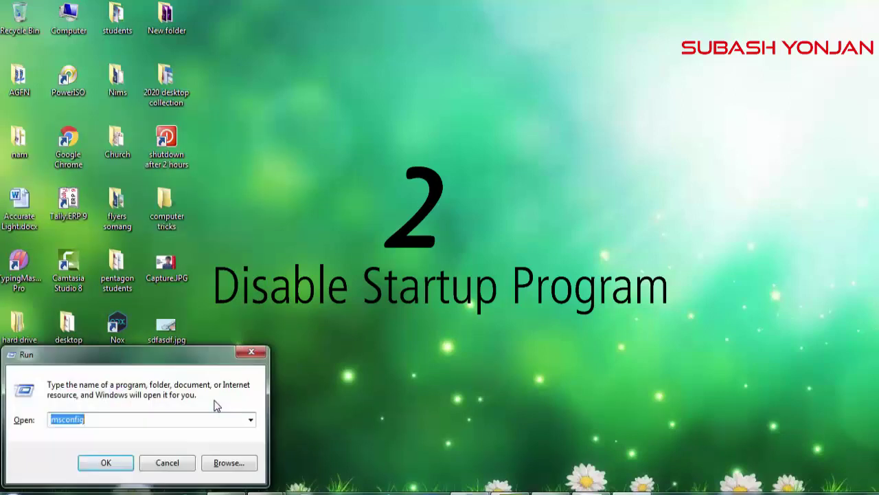
type("ms")
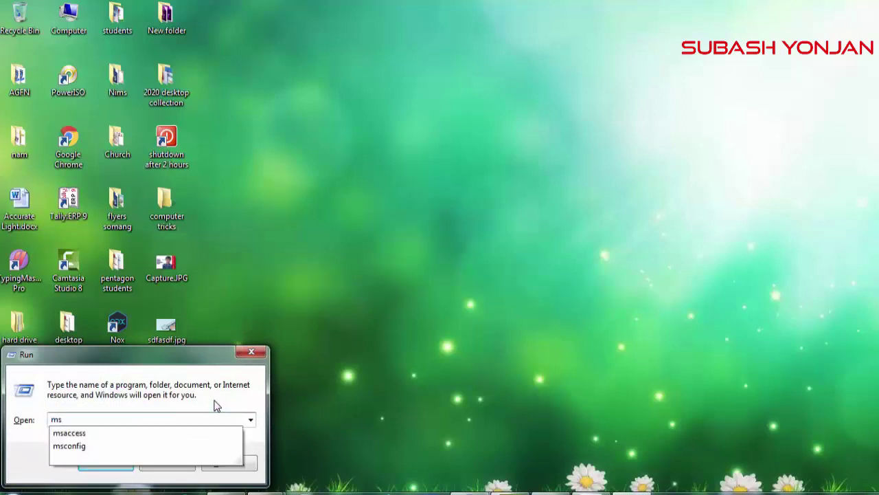
type("config")
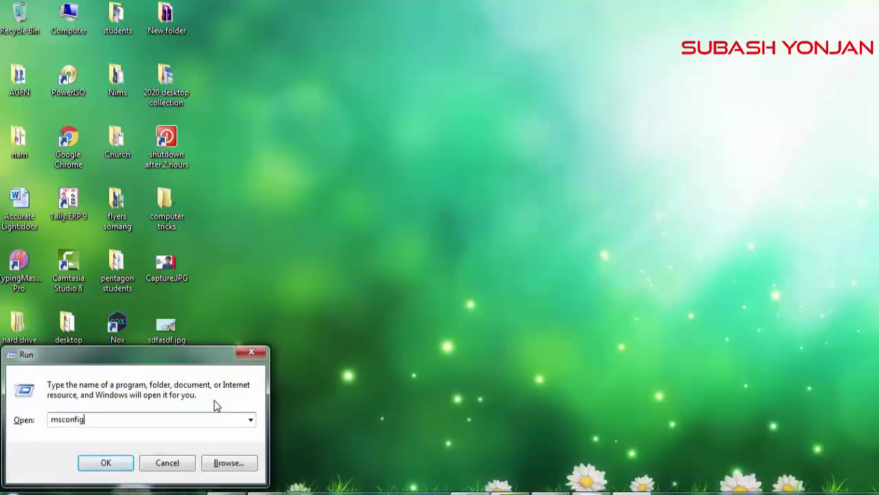
key("Return")
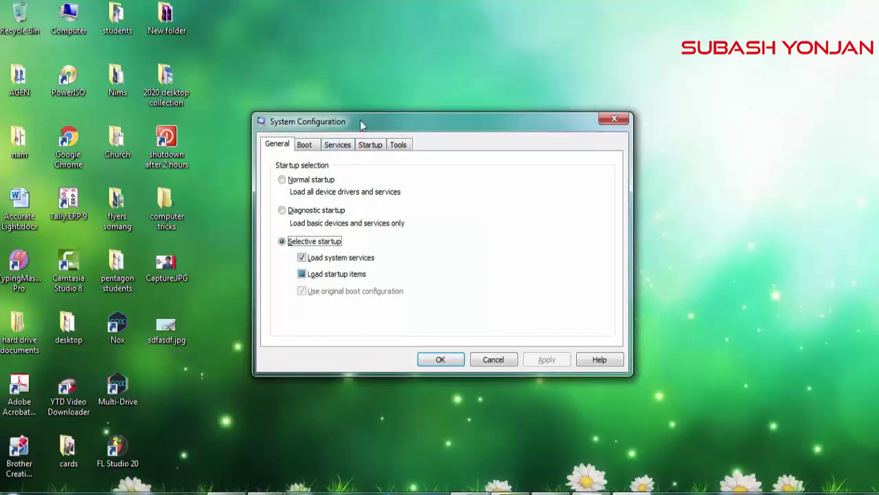
left_click(365, 150)
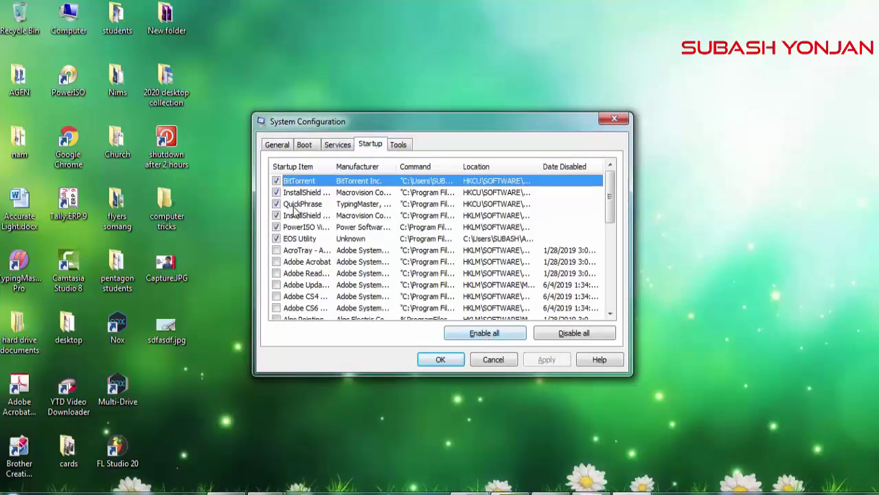
- Review the enabled and disabled startup items through the whole list, then accept and close System Configuration
scroll(298, 209, "down", 3)
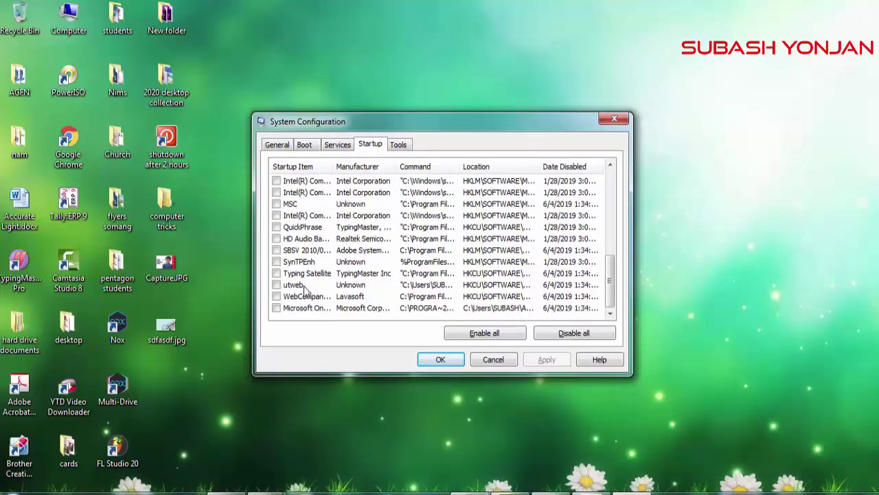
scroll(303, 295, "up", 7)
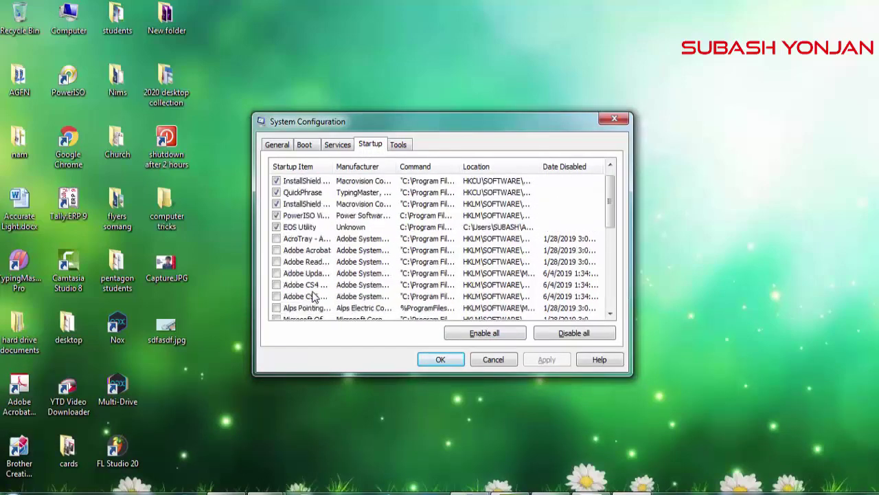
key("Home")
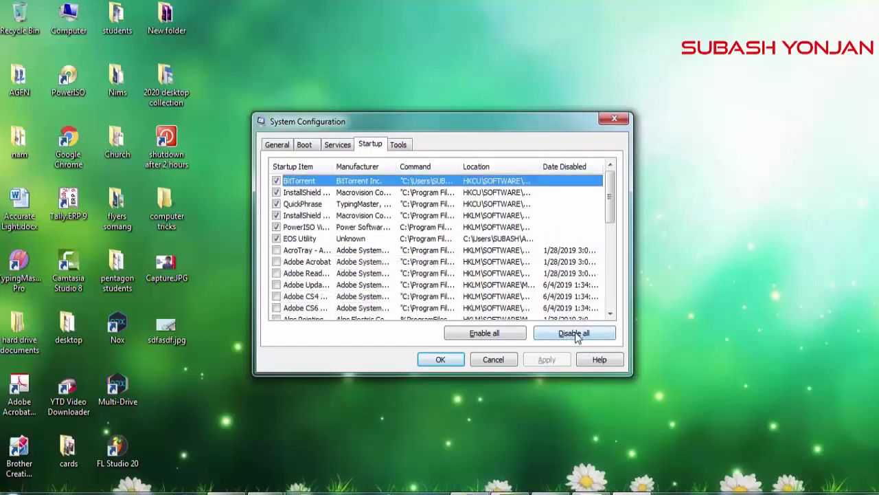
scroll(323, 263, "down", 2)
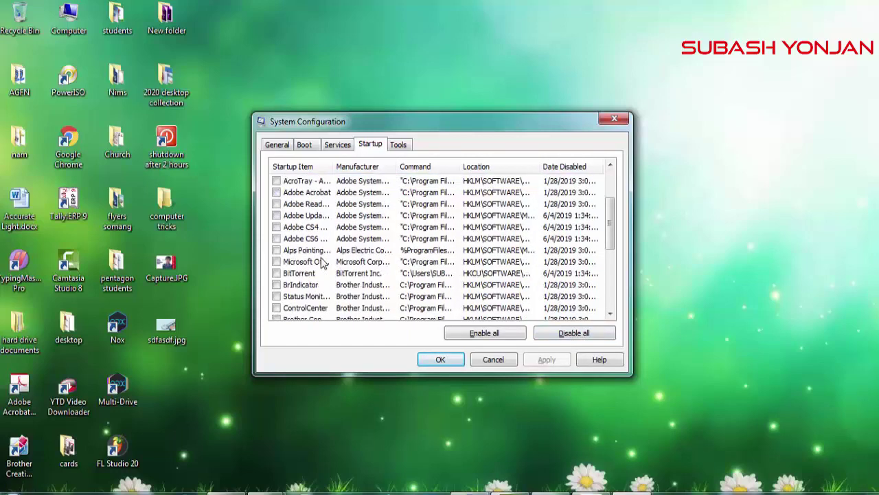
scroll(386, 197, "down", 4)
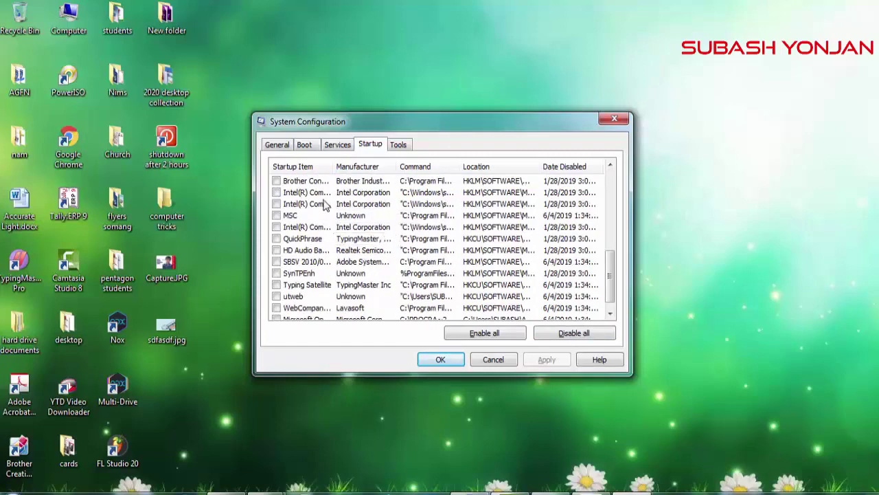
scroll(381, 265, "up", 6)
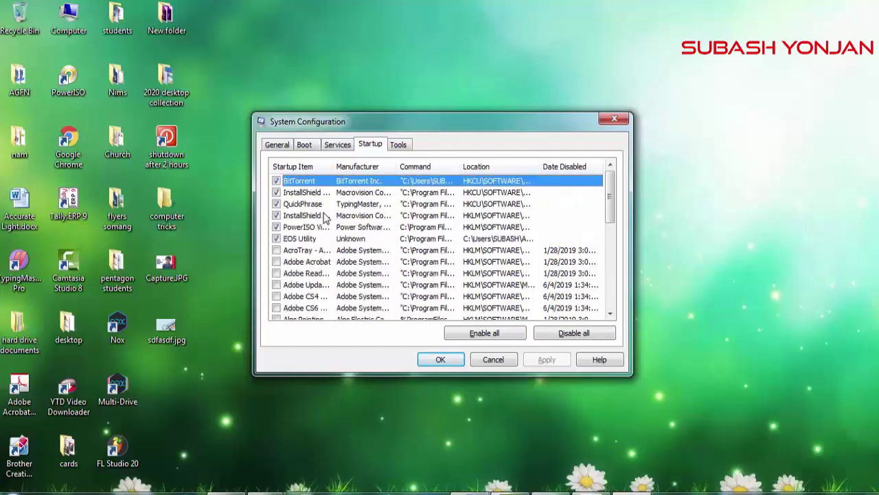
left_click(447, 359)
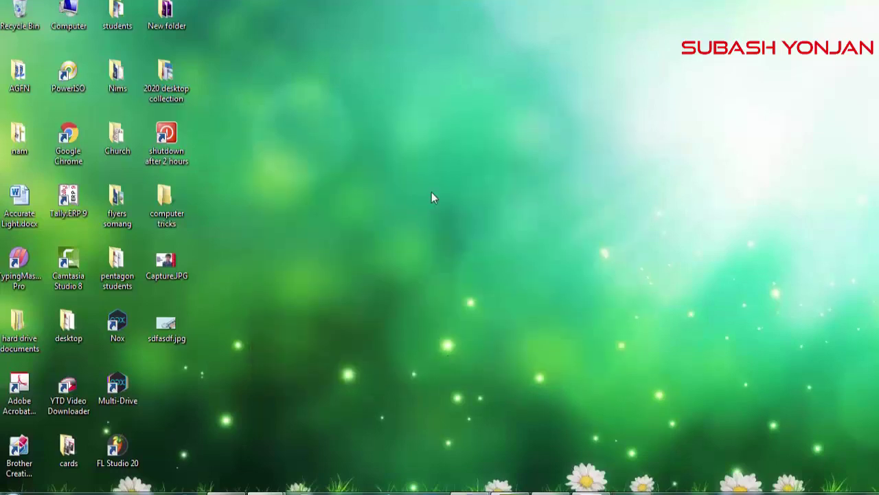
- Find Disk Cleanup by searching for "disk" and start it for the C: drive
key("super")
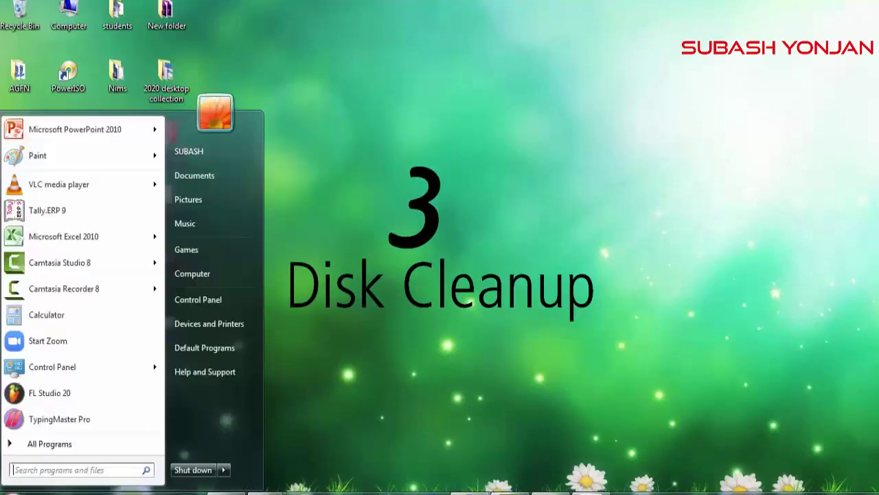
type("disk")
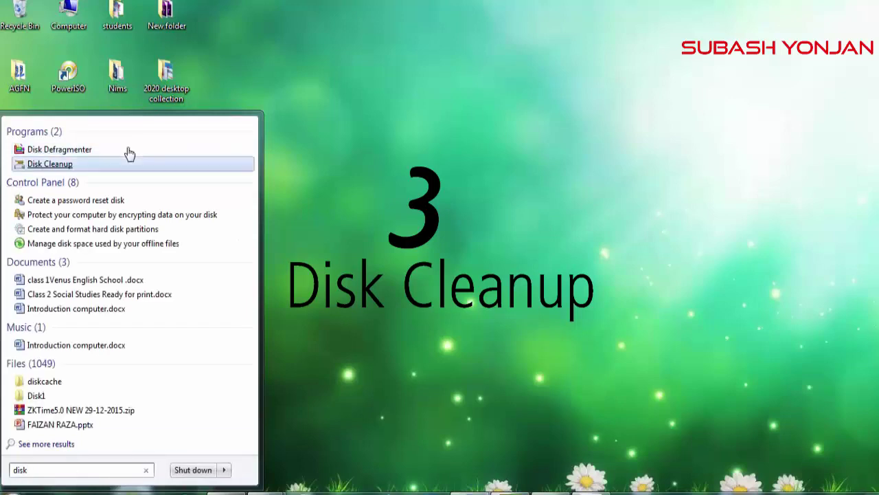
left_click(49, 164)
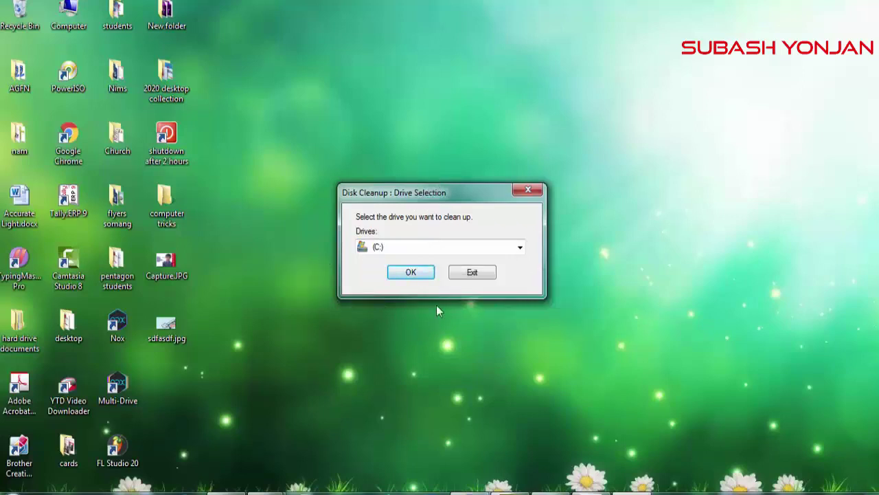
left_click(420, 271)
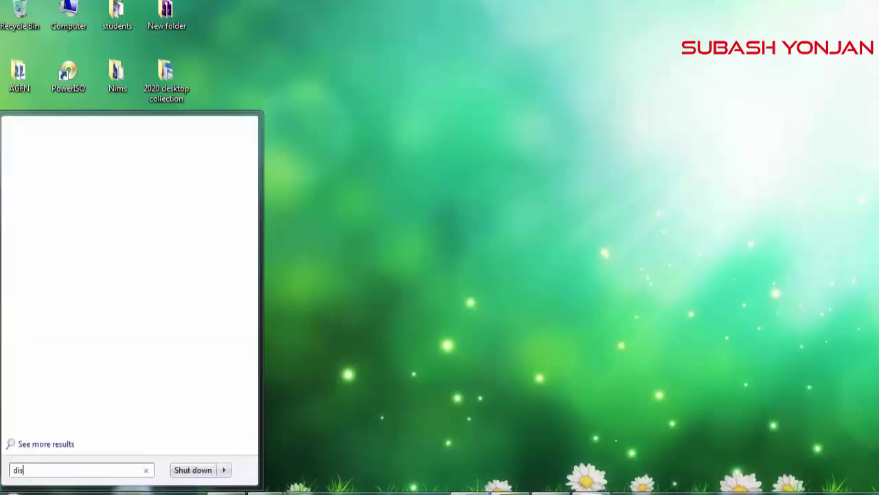
- Search for "disk de" and open Disk Defragmenter
type("sk de")
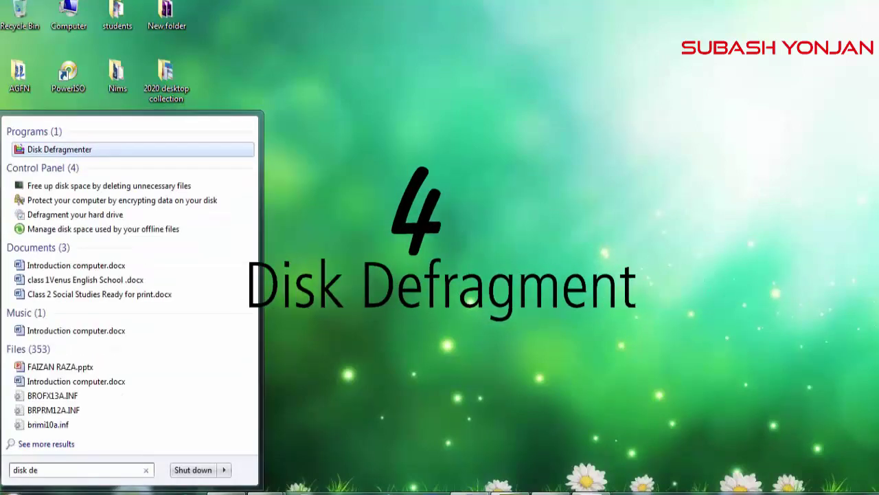
left_click(59, 149)
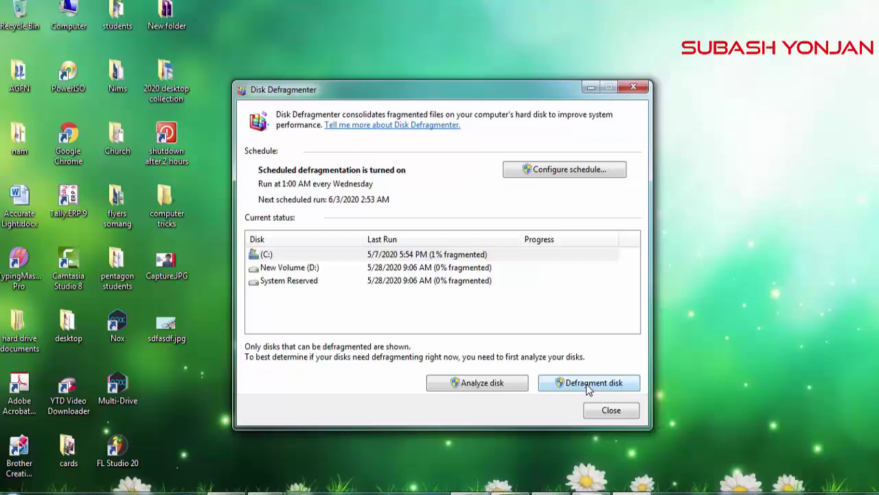
- Start defragmenting the C: drive, then close Disk Defragmenter
left_click(278, 255)
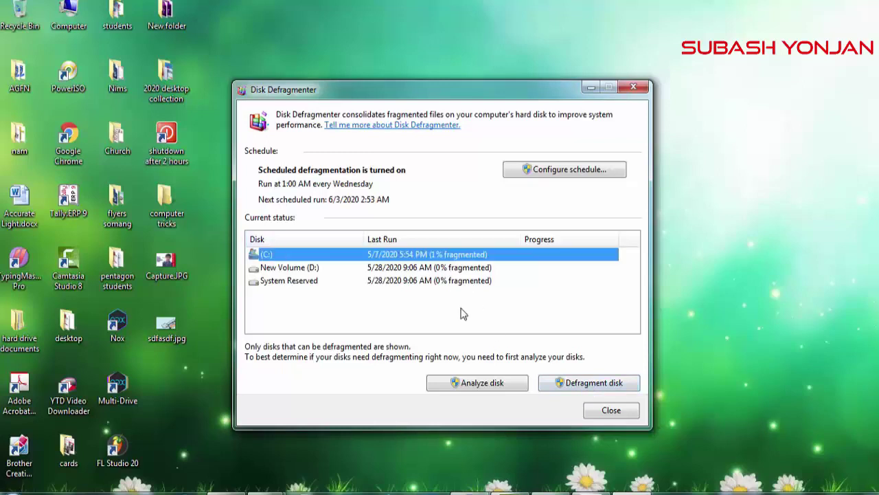
left_click(584, 390)
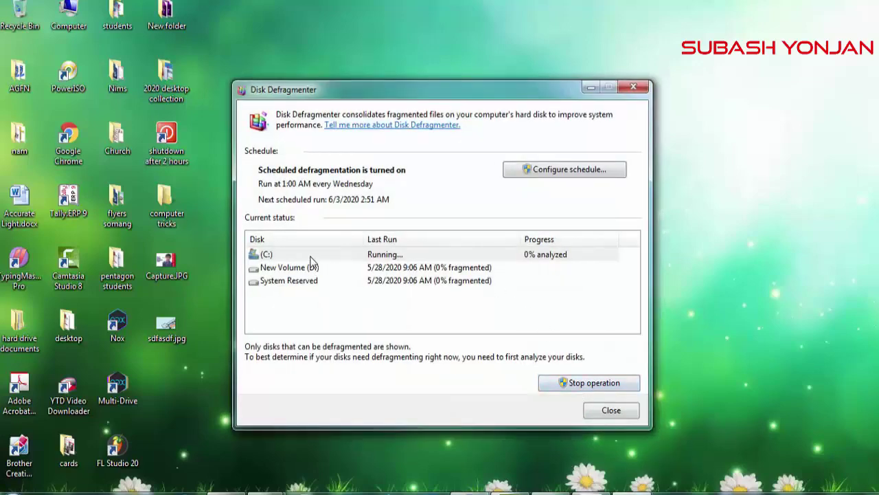
left_click(310, 255)
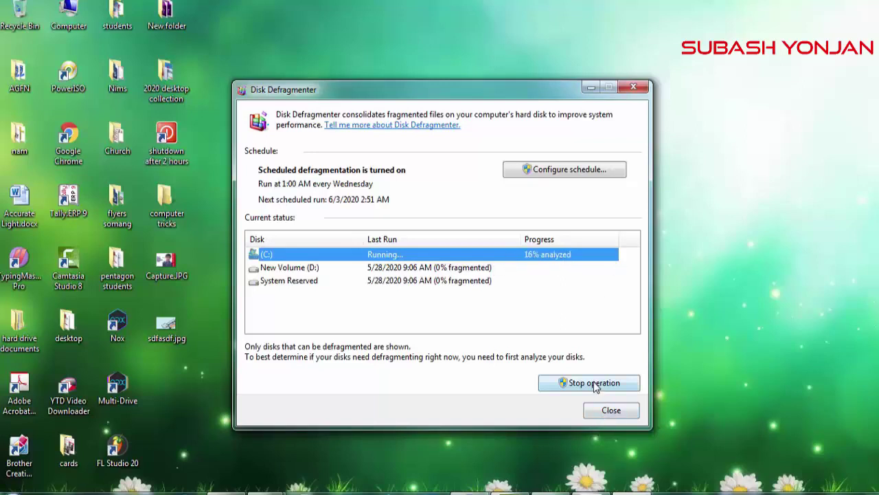
left_click(610, 412)
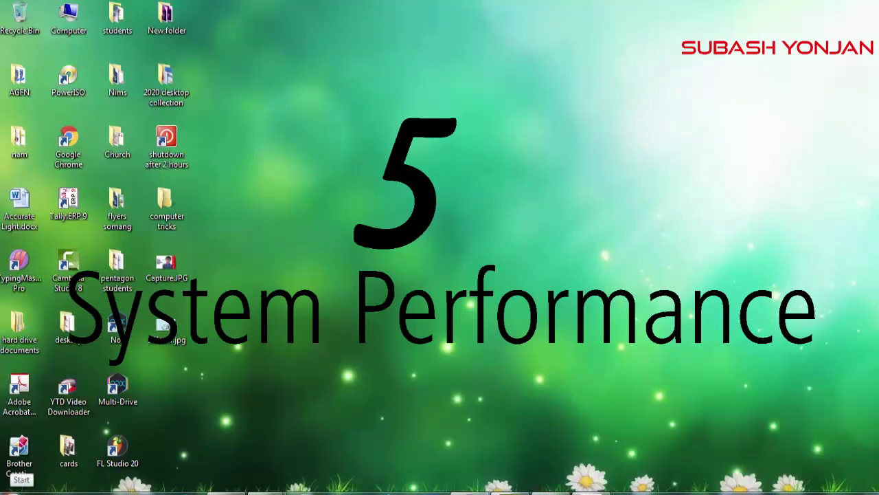
- Open Control Panel and display all its items as large icons
left_click(13, 489)
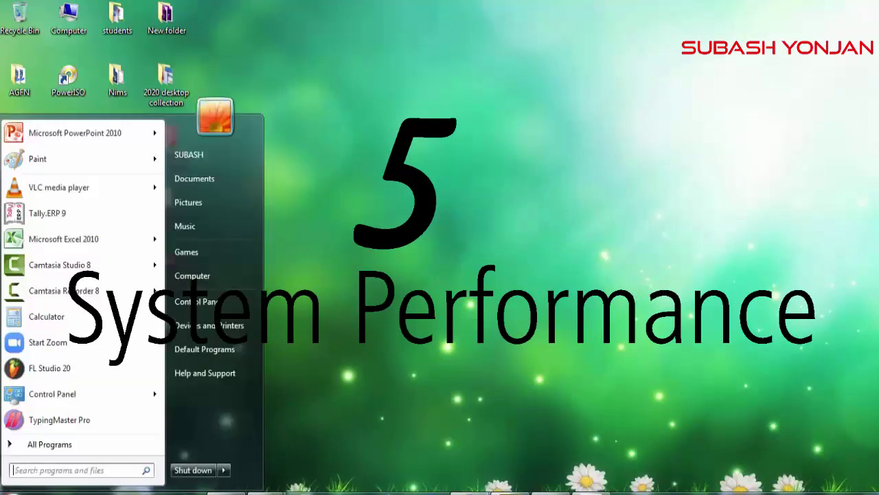
left_click(214, 303)
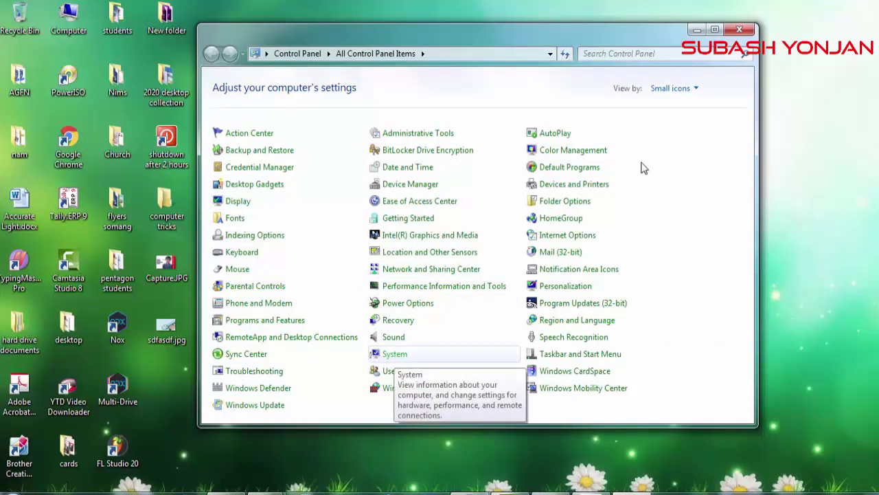
left_click(690, 88)
left_click(685, 127)
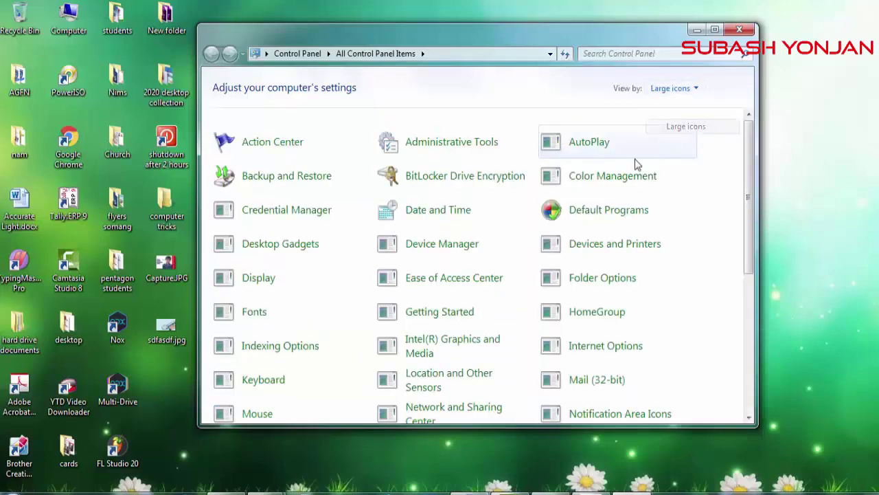
- Open the System page's advanced system settings and bring up the Performance Options
scroll(467, 302, "down", 1)
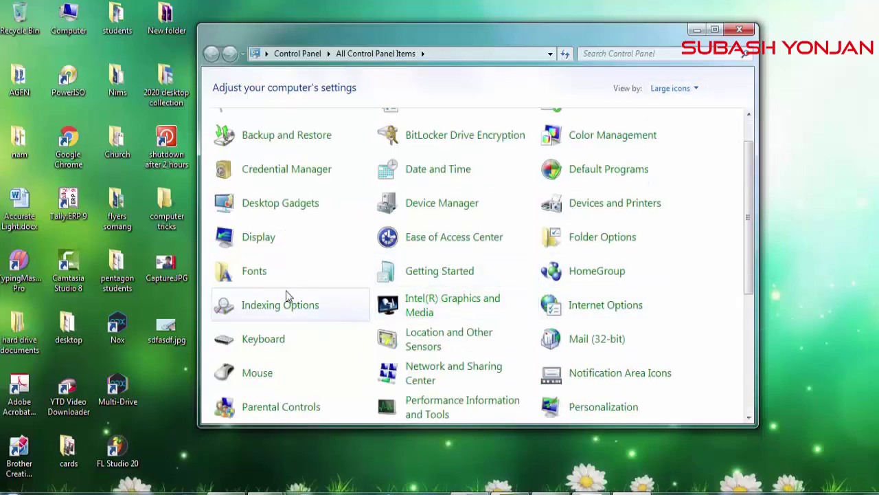
scroll(469, 364, "down", 2)
scroll(469, 364, "down", 2)
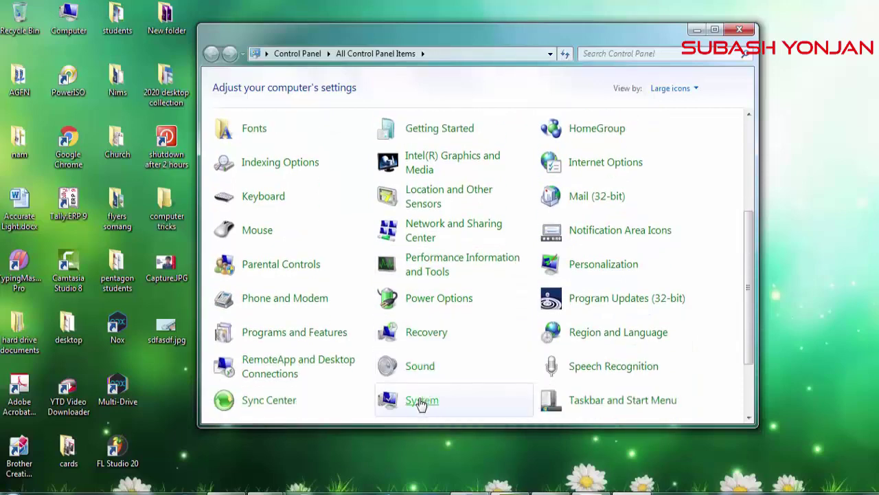
left_click(421, 401)
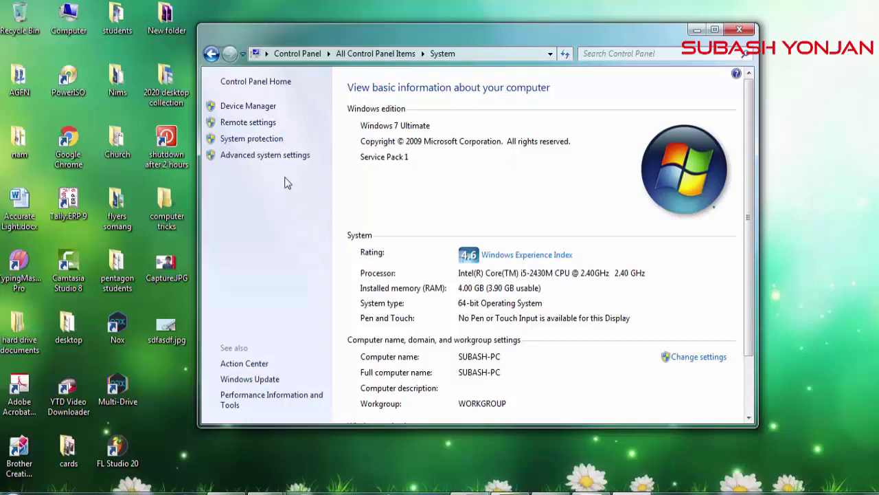
left_click(278, 156)
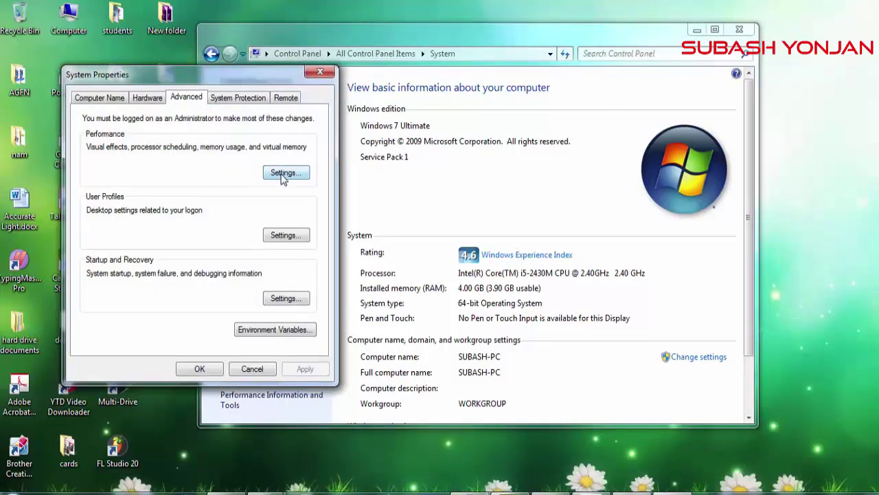
left_click(284, 175)
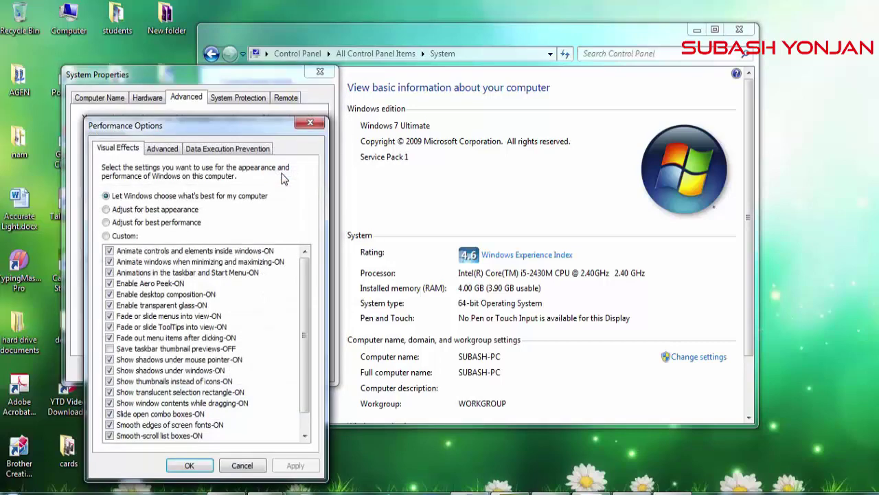
- Set the visual effects to "Adjust for best appearance", apply and accept the change, and close System Properties and the System window
left_click(106, 210)
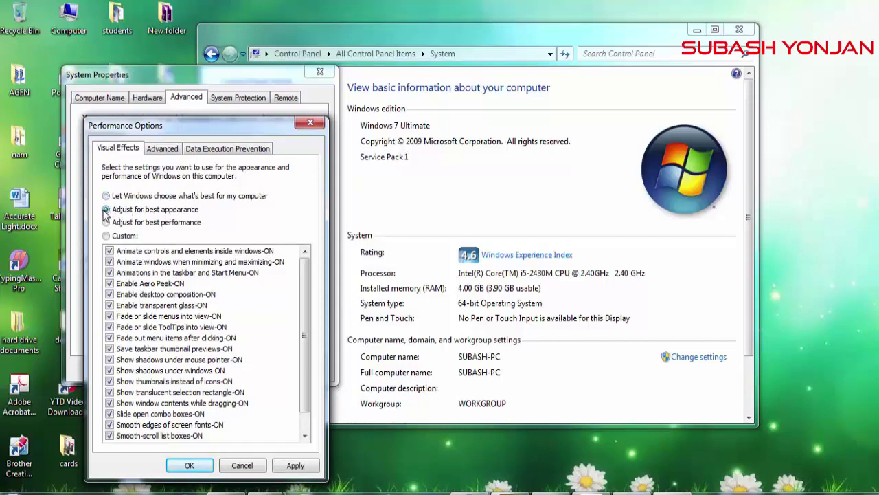
left_click(294, 465)
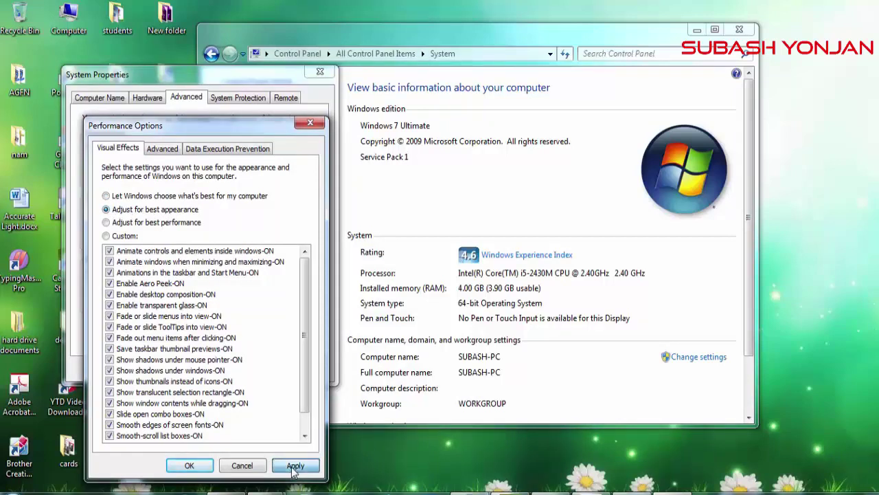
left_click(192, 465)
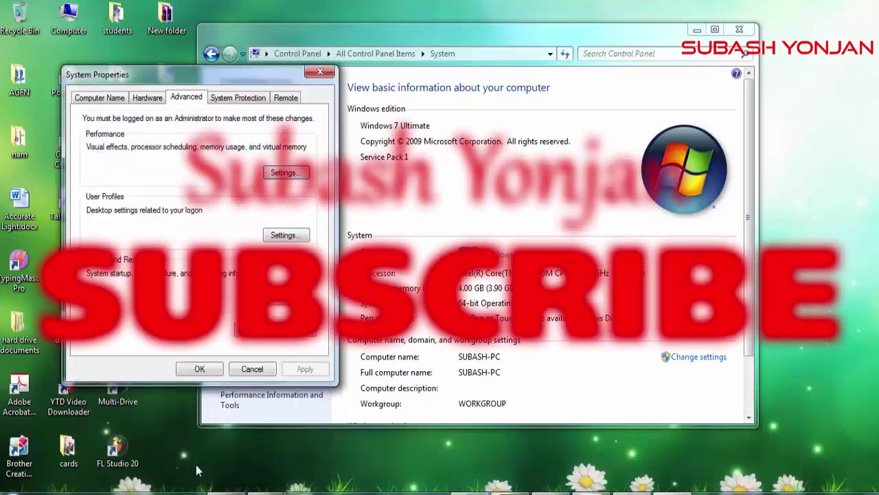
left_click(198, 368)
left_click(740, 31)
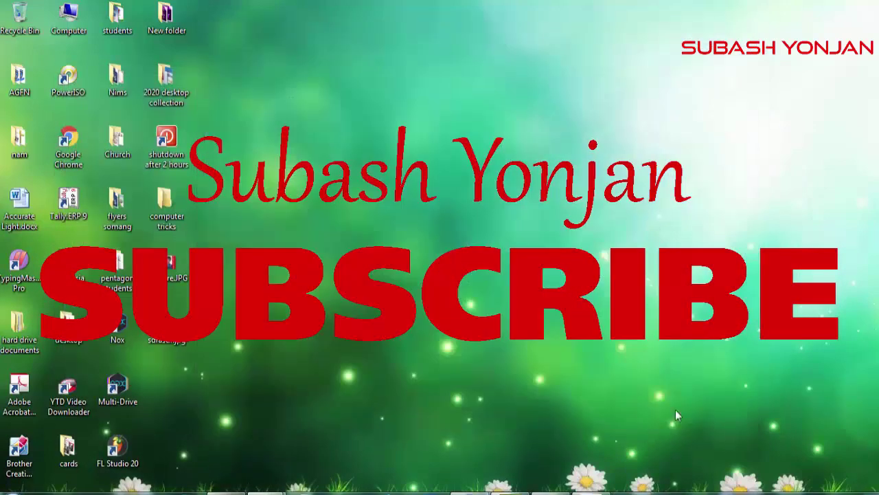